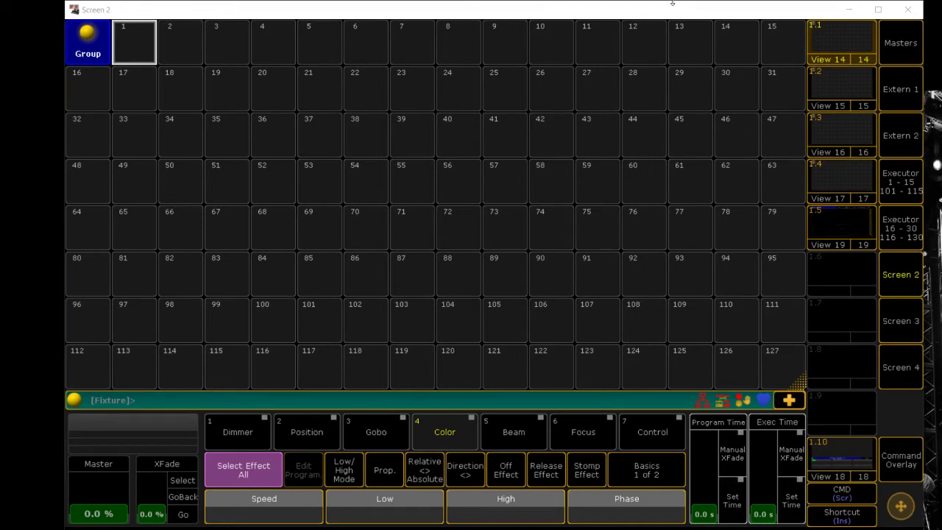
Check in the Patch which fixtures the mac auras and 5r spots layers contain.
click(904, 460)
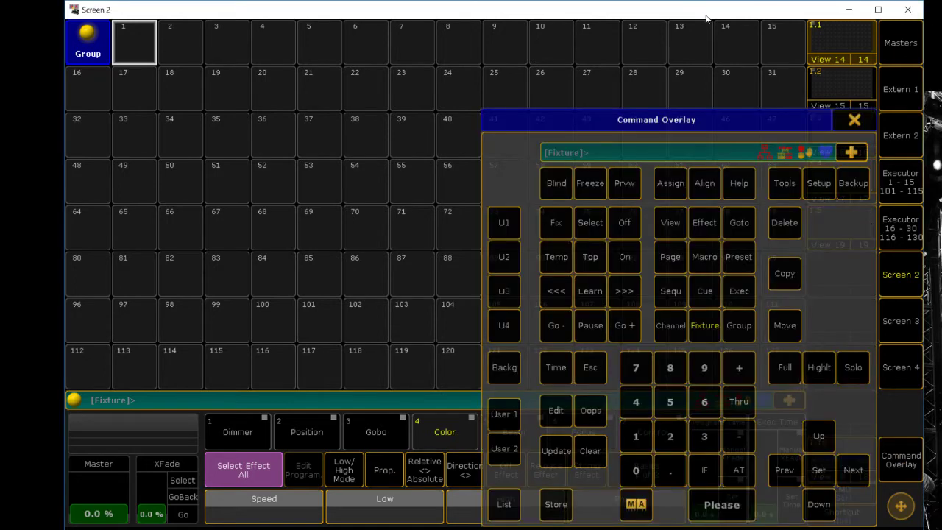
click(818, 183)
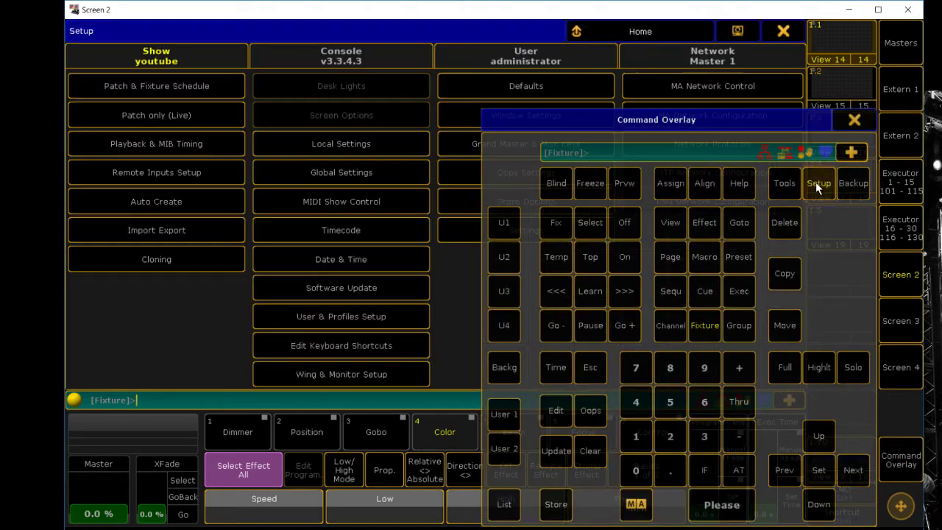
click(184, 88)
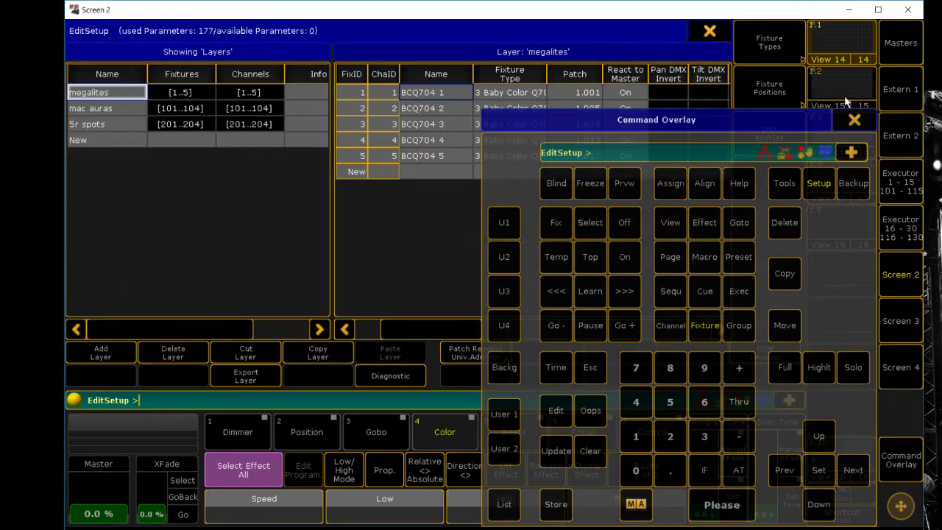
click(852, 120)
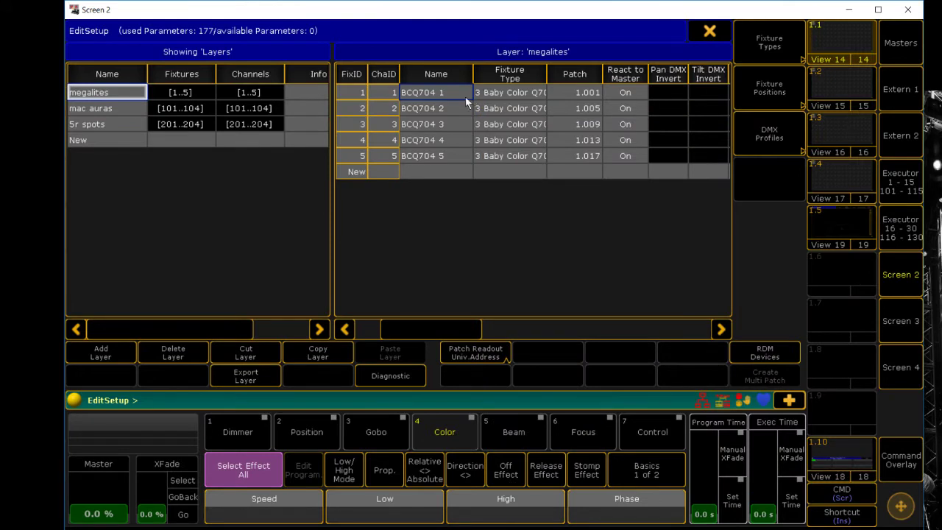
click(123, 111)
click(121, 122)
click(121, 108)
click(121, 123)
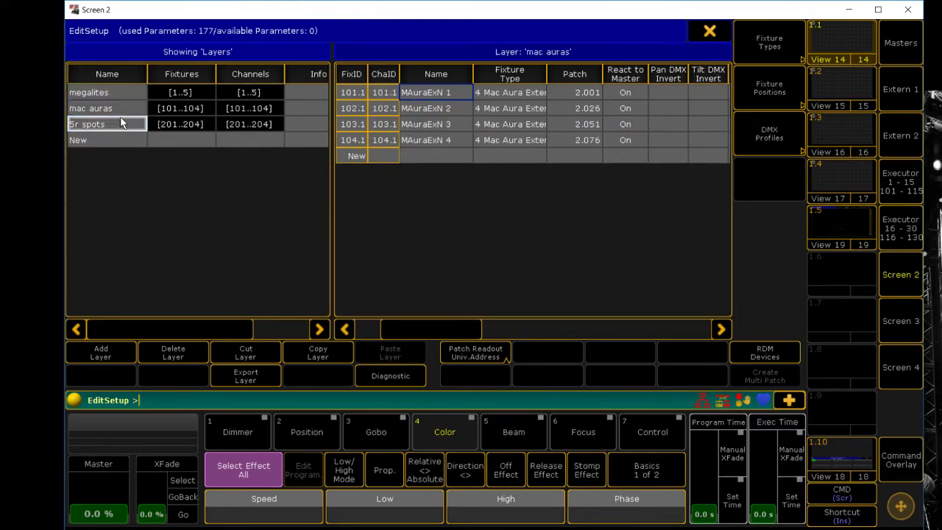
click(120, 109)
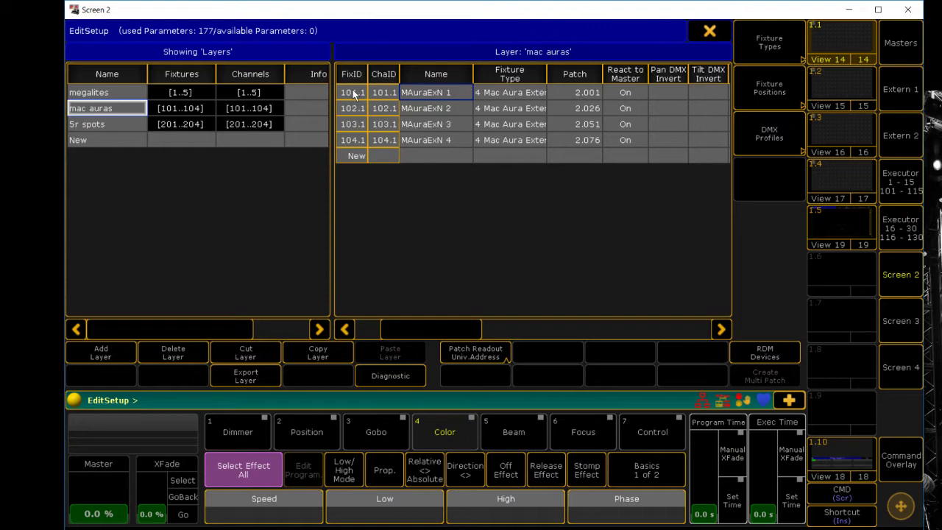
click(709, 33)
click(788, 33)
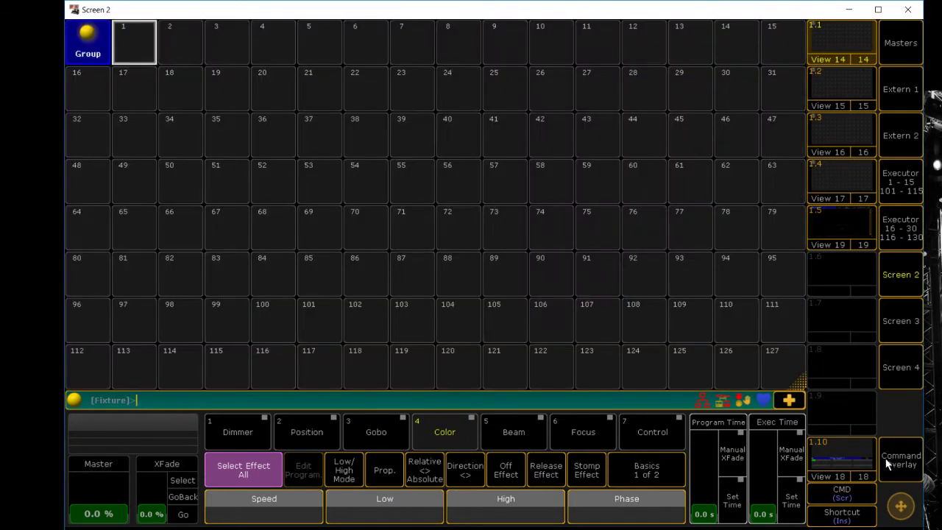
Select the Mac Aura fixtures 101 thru 104.
click(888, 461)
click(641, 450)
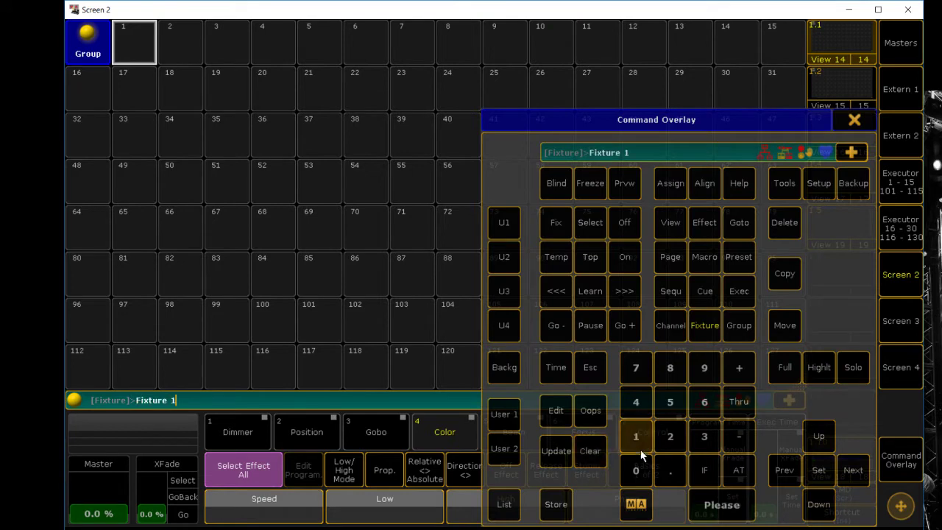
text(0)
click(637, 438)
click(731, 404)
click(630, 441)
text(04)
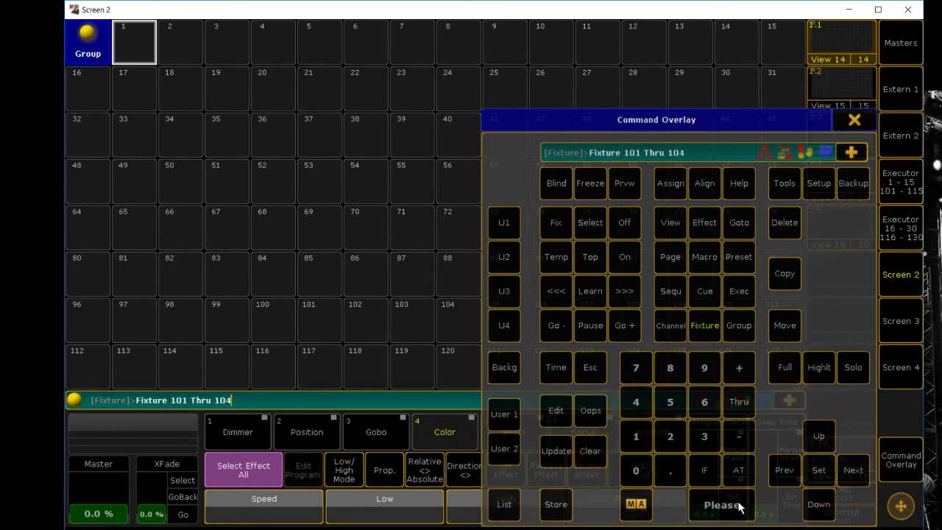
click(736, 506)
Store the selection into Group pool slot 1 and label it 'auras'.
click(553, 505)
click(125, 44)
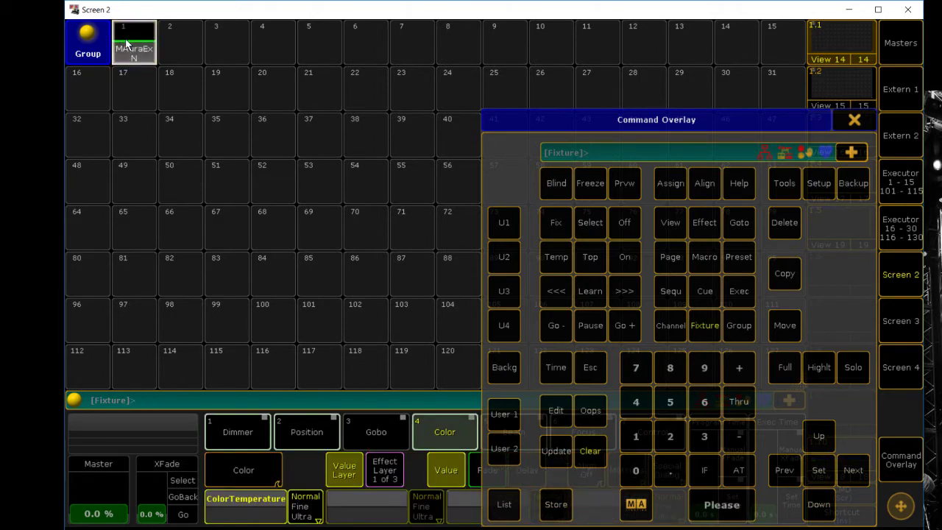
text(auras)
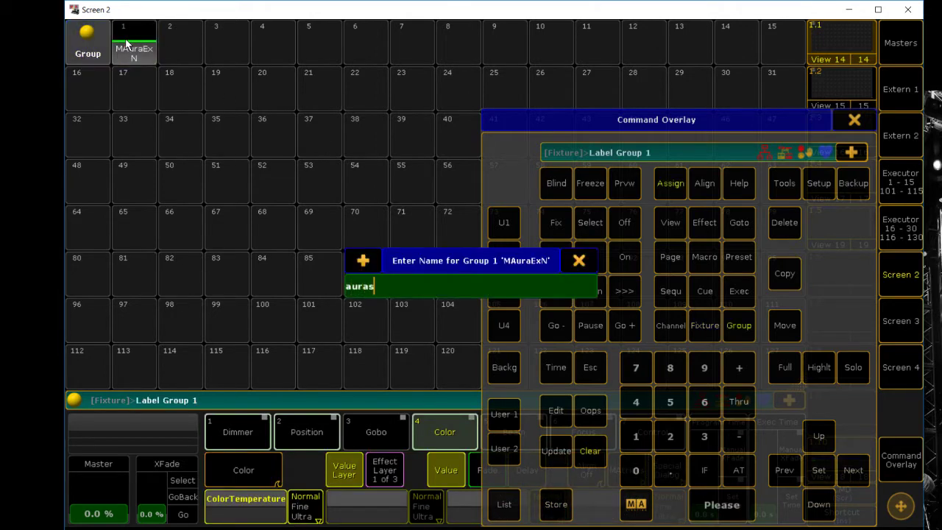
key(Return)
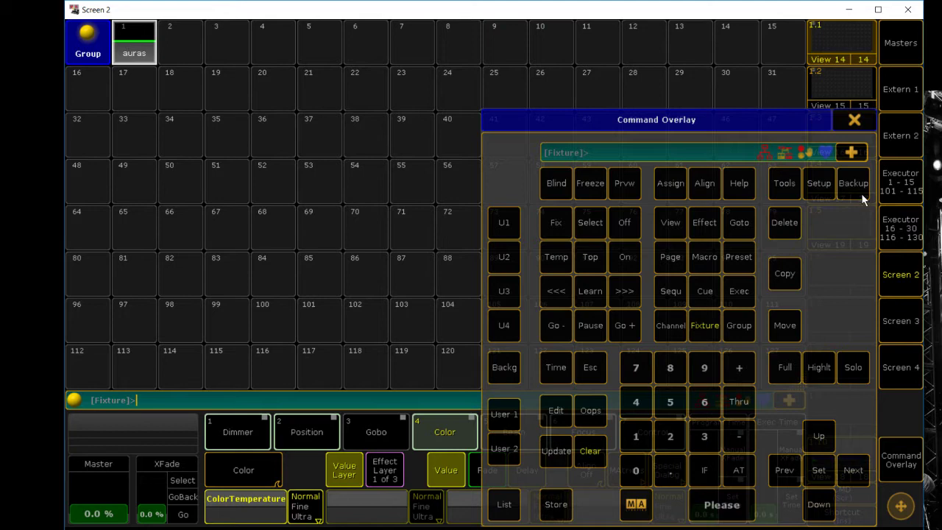
Check the 5r spots layer's fixtures in the Patch, then close Setup.
click(823, 188)
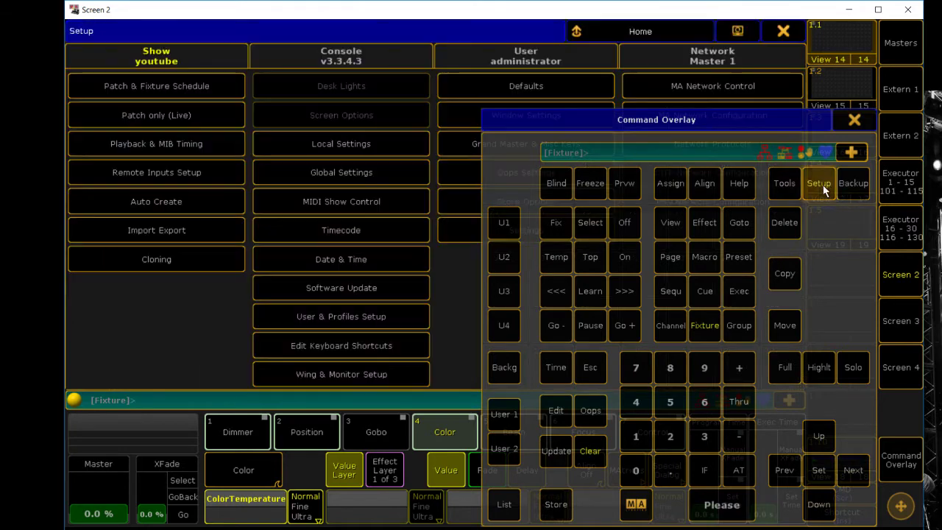
click(223, 88)
click(113, 124)
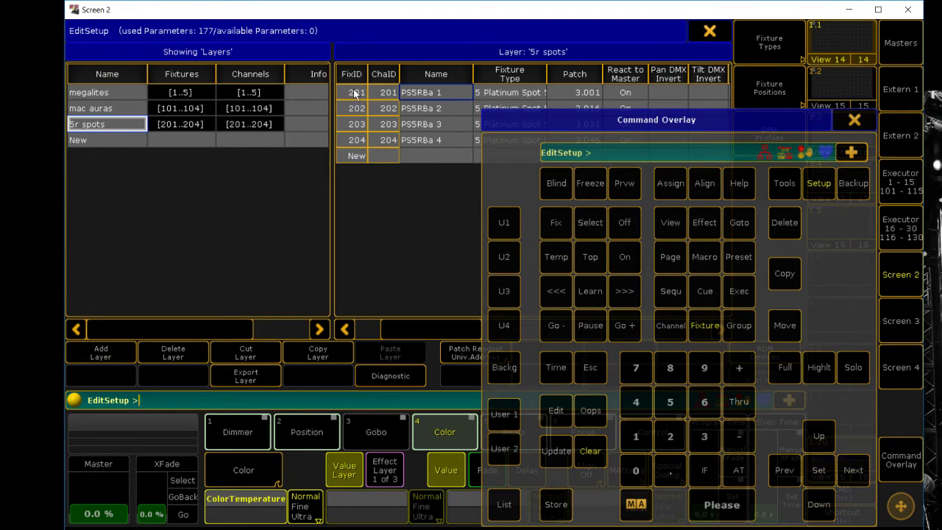
click(710, 30)
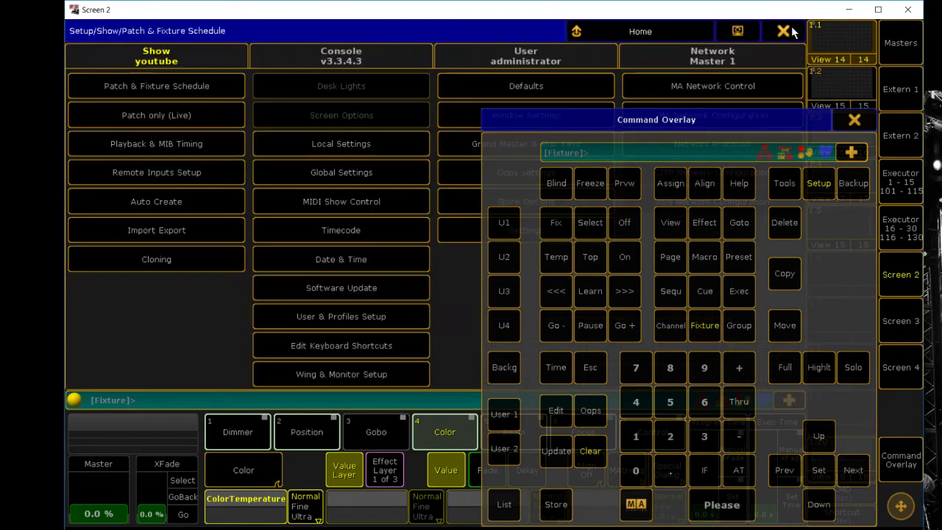
click(784, 31)
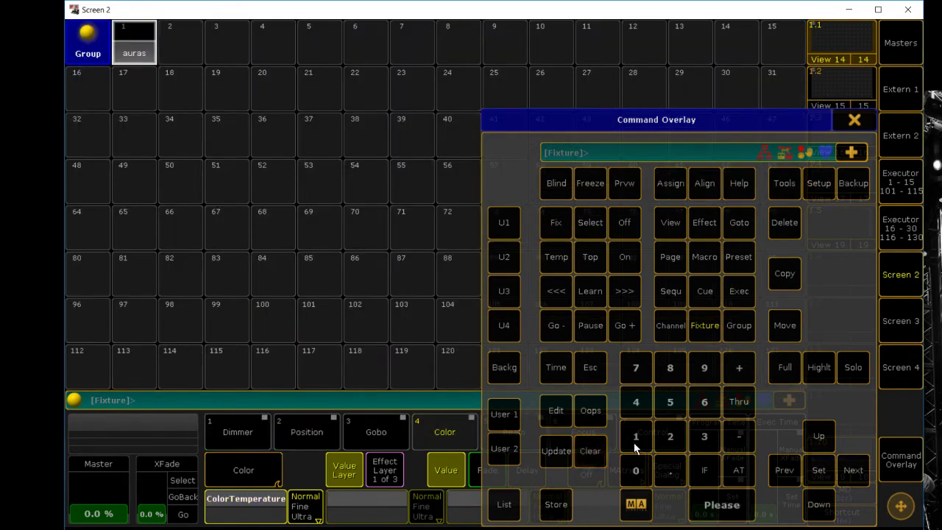
Select spot fixtures 201 thru 204.
click(676, 437)
click(633, 471)
click(635, 437)
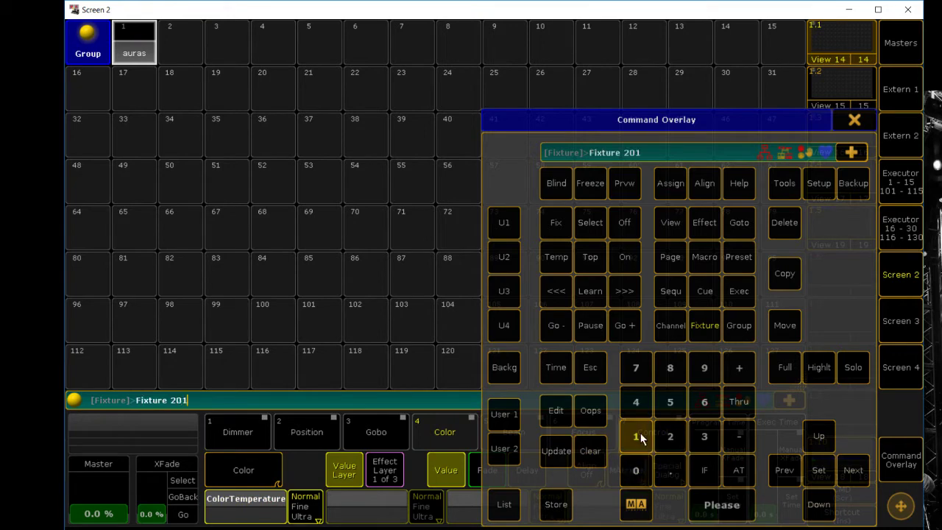
click(735, 401)
click(672, 440)
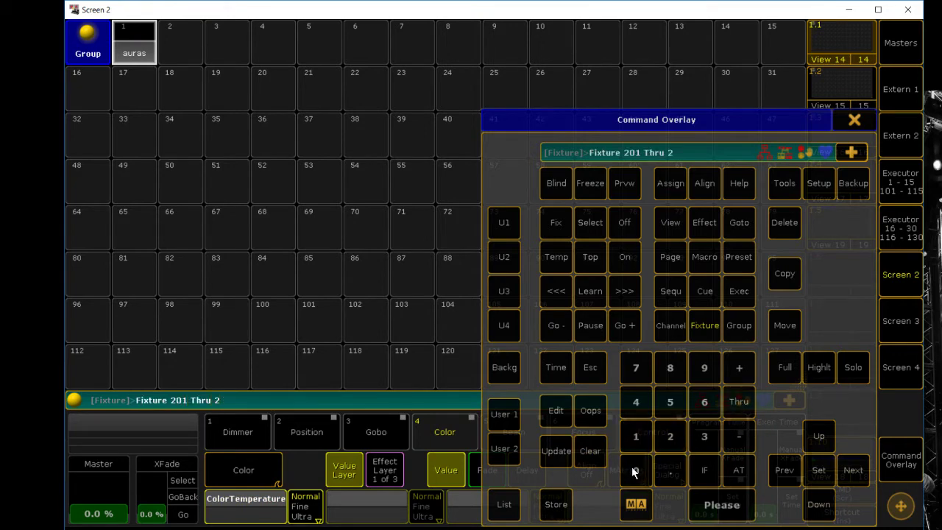
click(636, 469)
click(636, 403)
click(716, 505)
Store the spot selection as Group 2 labelled 'spots'.
click(557, 503)
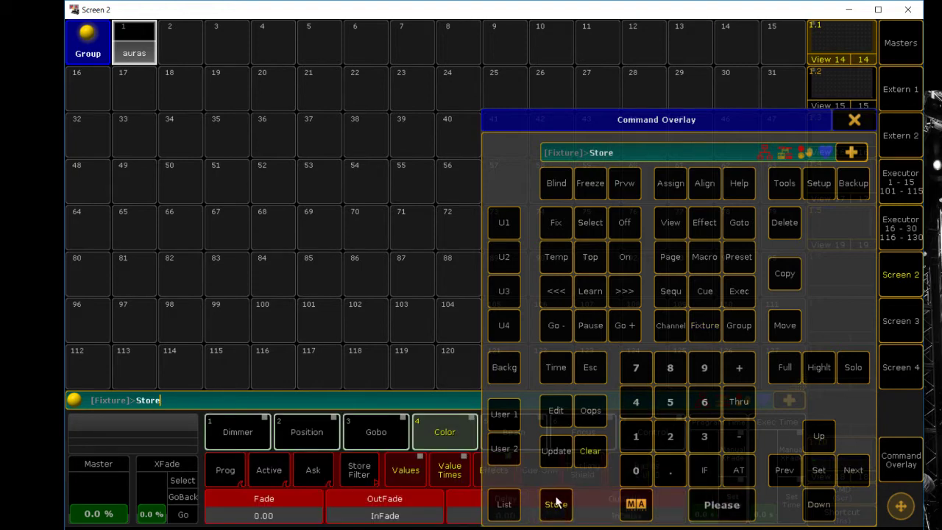
click(184, 47)
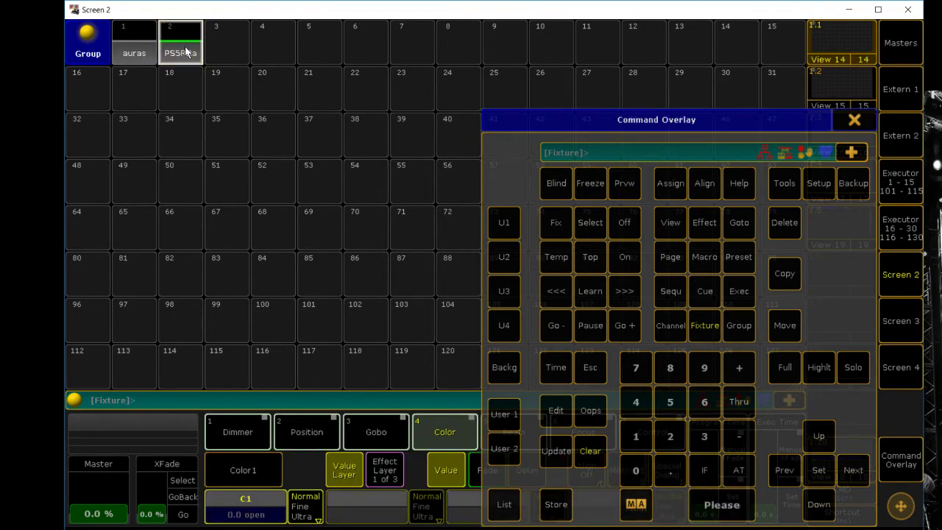
click(185, 52)
text(spots)
key(Return)
Clear the selection, select group 'auras' and show the Color pool's mix colour attributes.
click(590, 450)
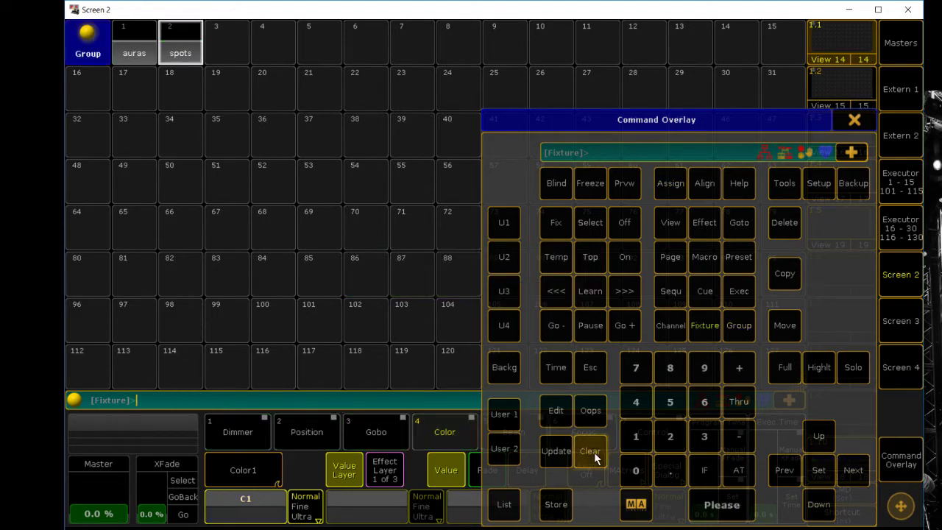
click(859, 125)
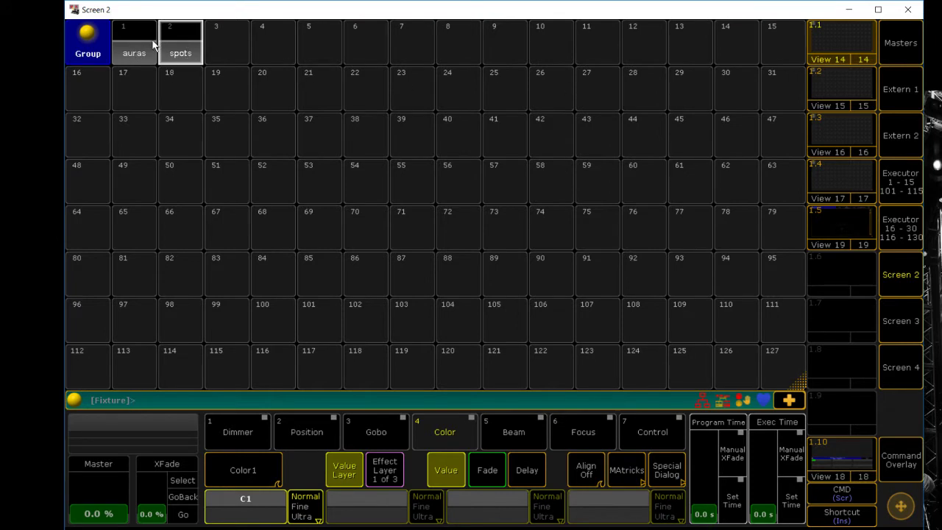
click(130, 48)
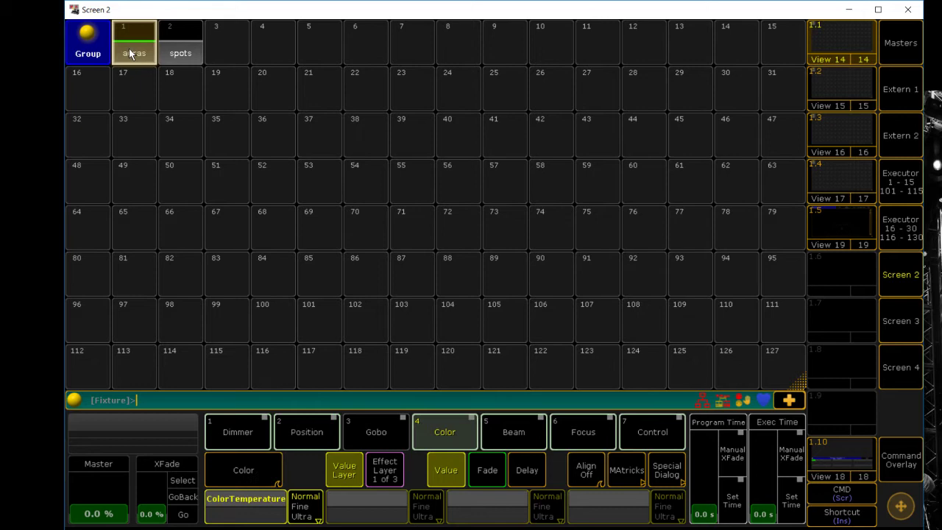
click(847, 133)
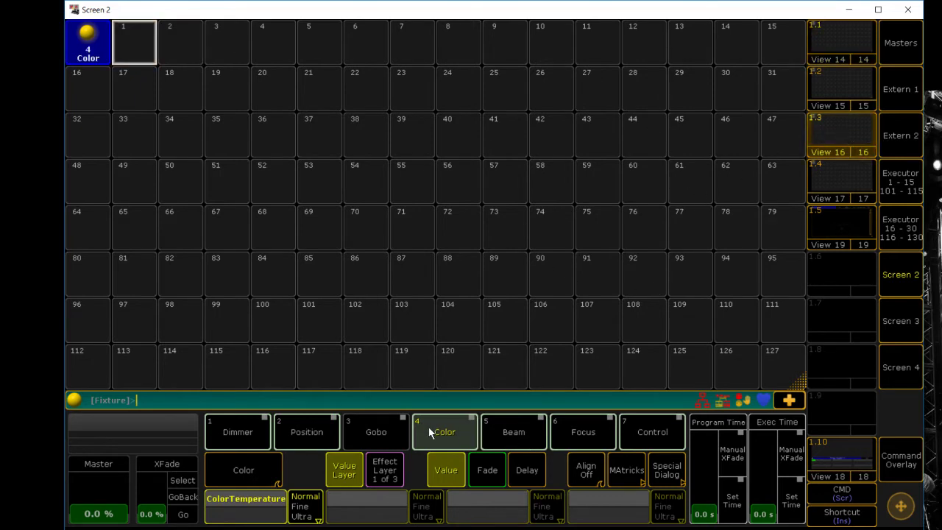
click(448, 429)
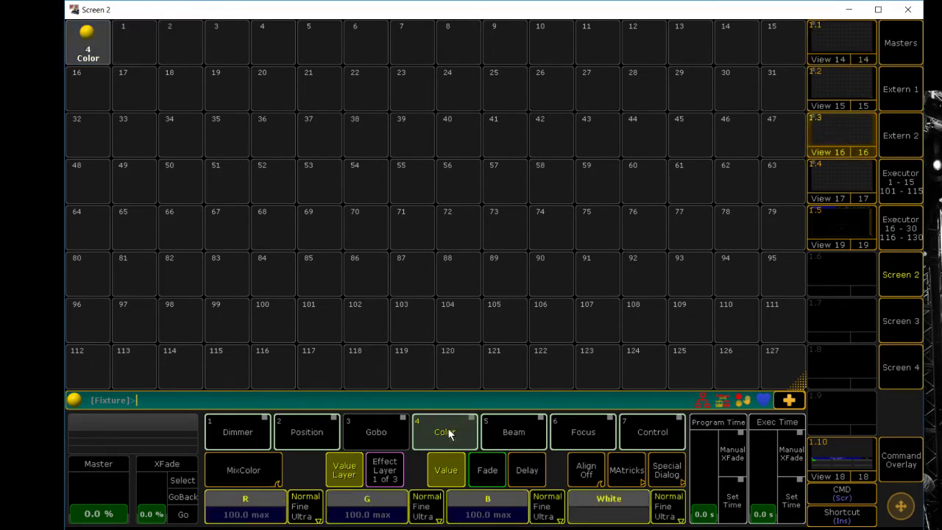
Set the auras to Red and store it as colour preset 1.
click(669, 471)
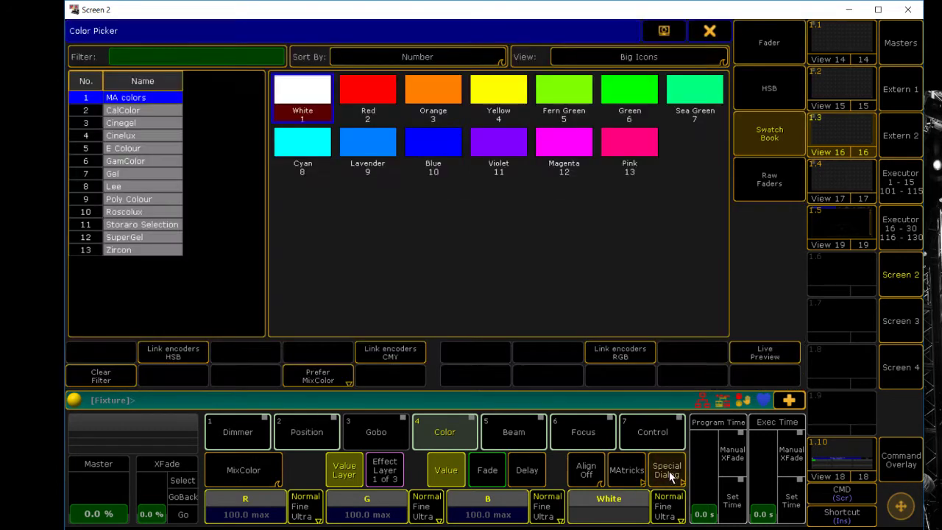
click(375, 98)
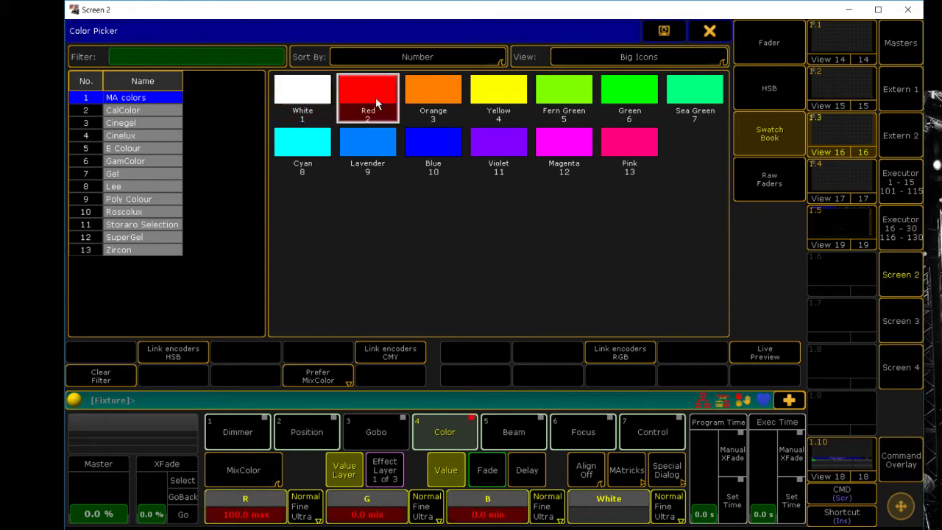
click(895, 463)
click(568, 513)
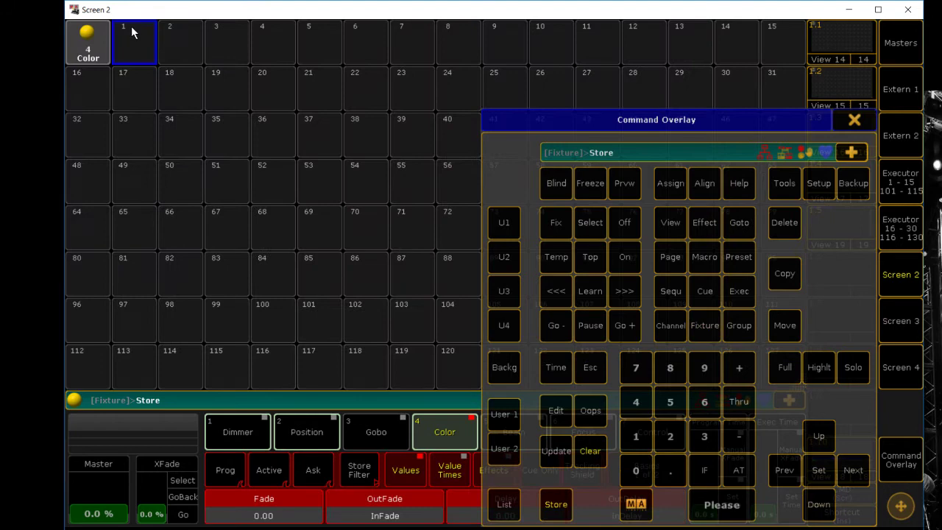
click(132, 40)
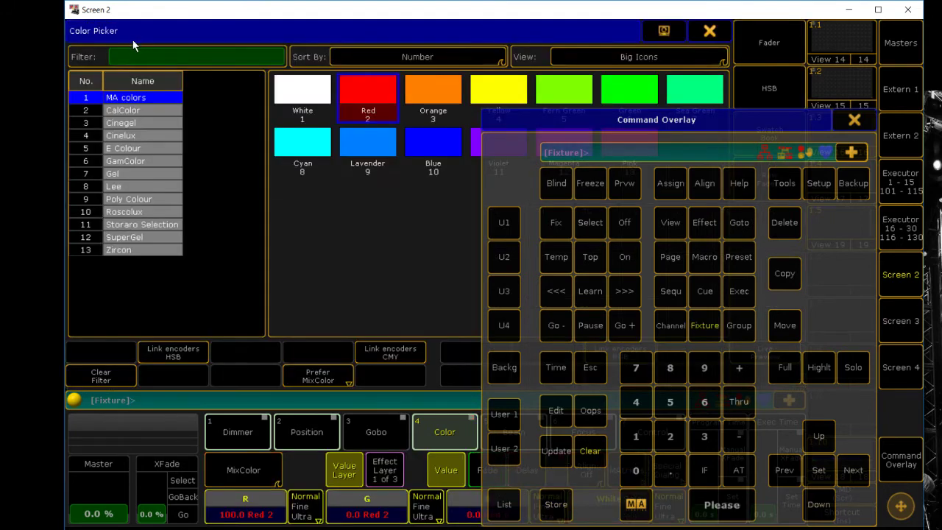
Store Green, Blue and Orange as colour presets 2, 3 and 4.
click(618, 86)
click(556, 504)
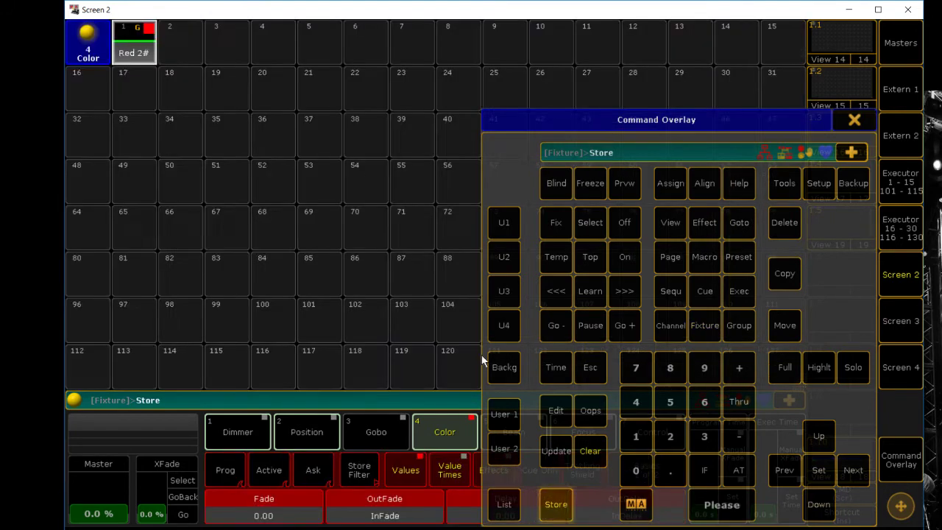
click(189, 41)
click(435, 143)
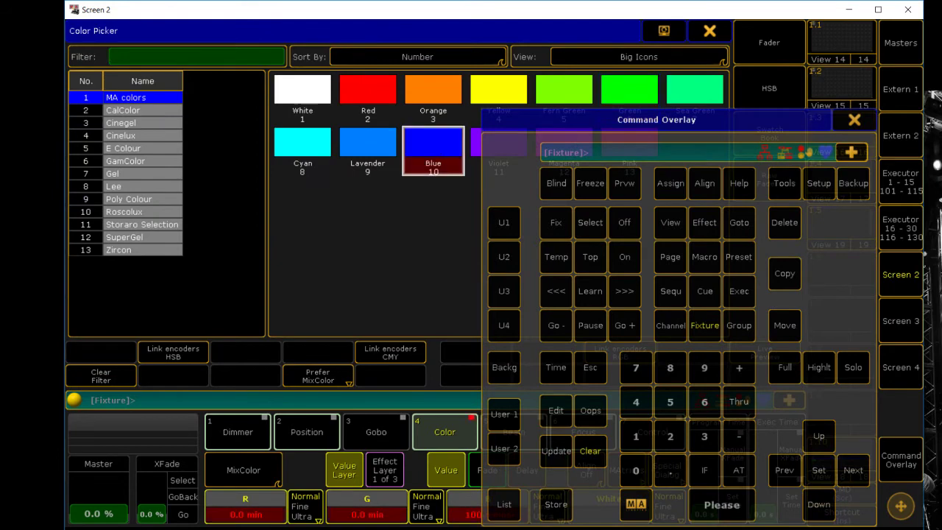
click(557, 504)
click(225, 41)
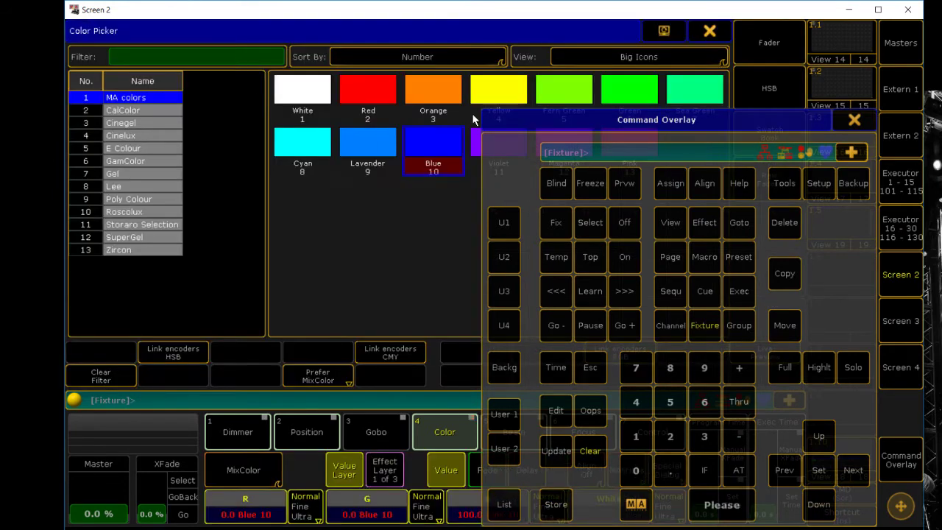
click(426, 94)
click(558, 504)
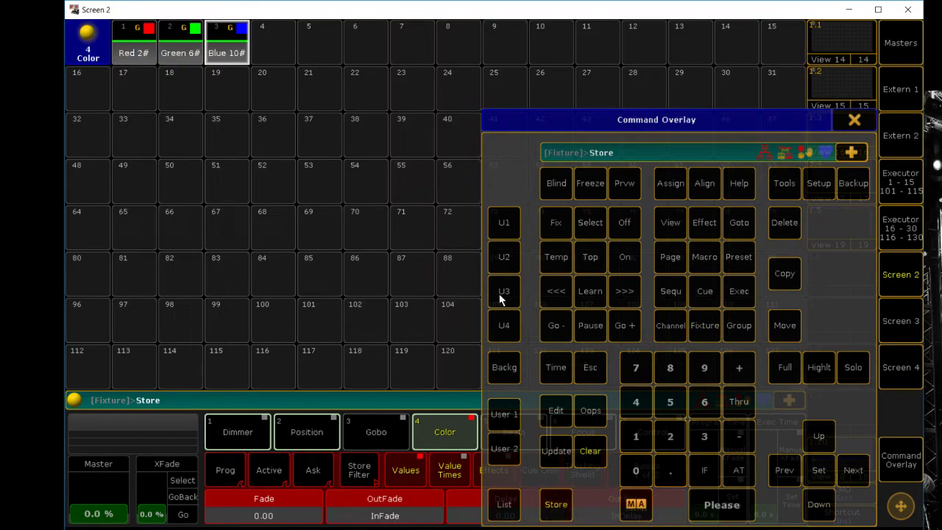
click(282, 38)
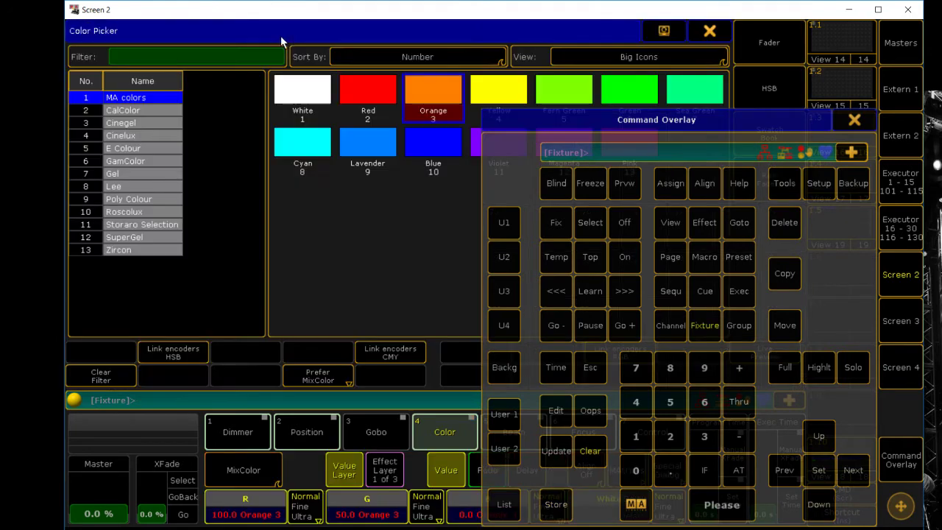
Clear the programmer, close the picker and show the Group pool again.
click(594, 447)
click(854, 120)
click(706, 30)
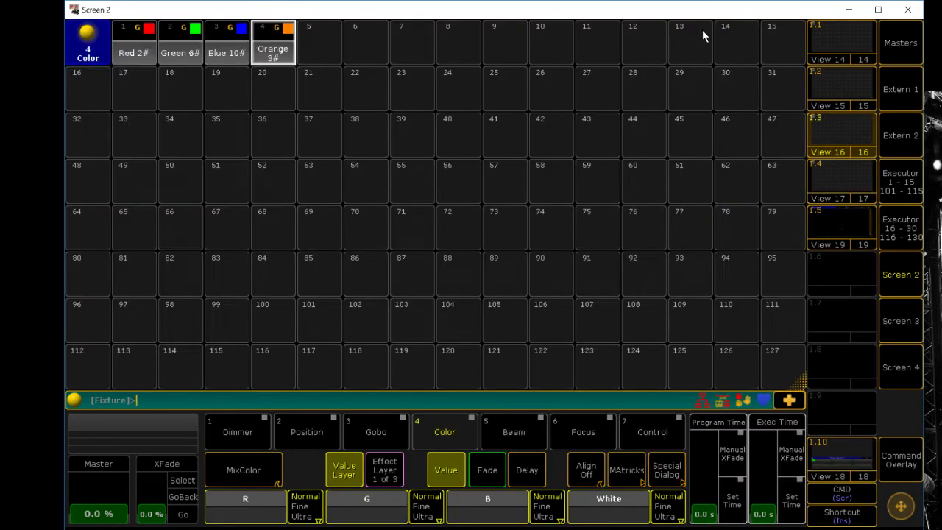
click(832, 40)
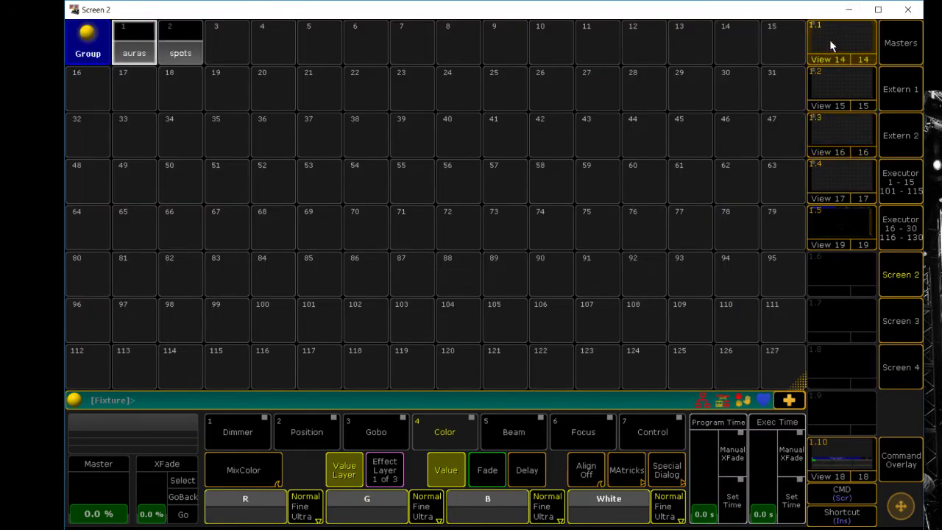
Select group 'spots' and check its colour in the Color Picker before closing it.
click(180, 52)
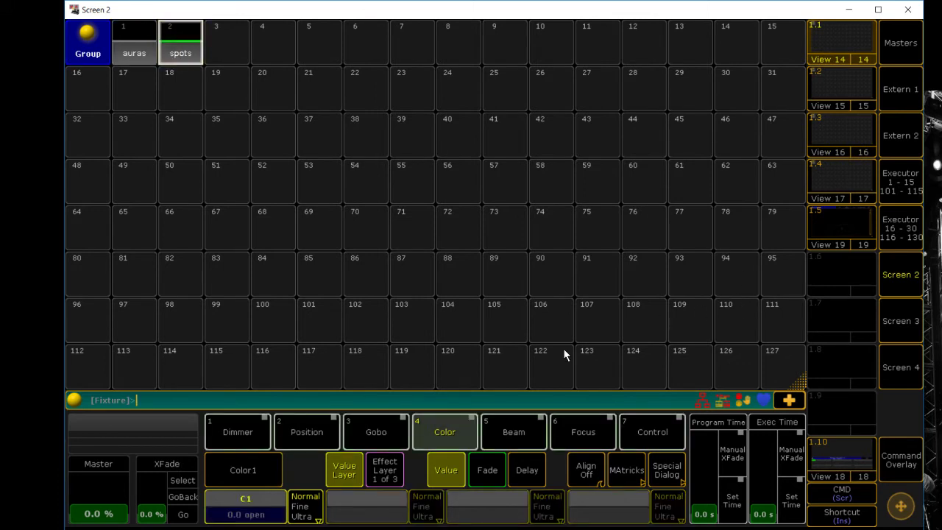
click(667, 471)
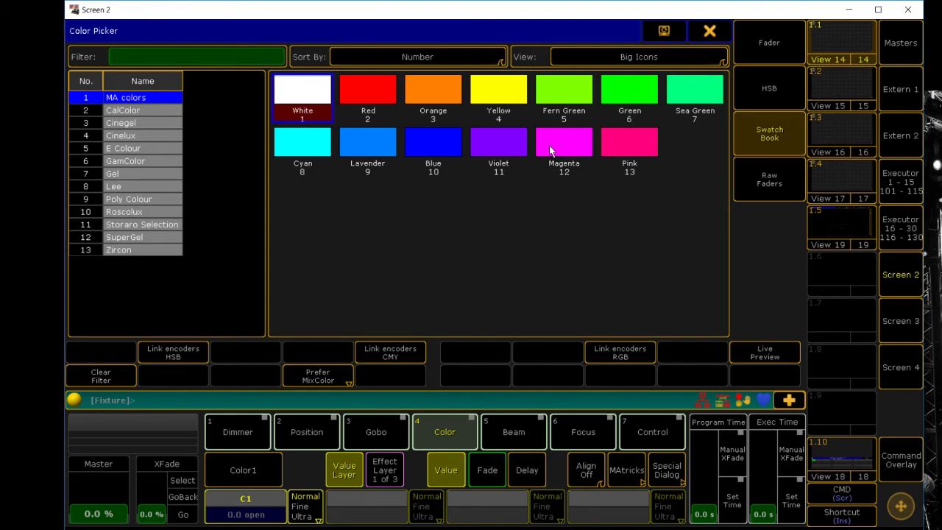
click(709, 31)
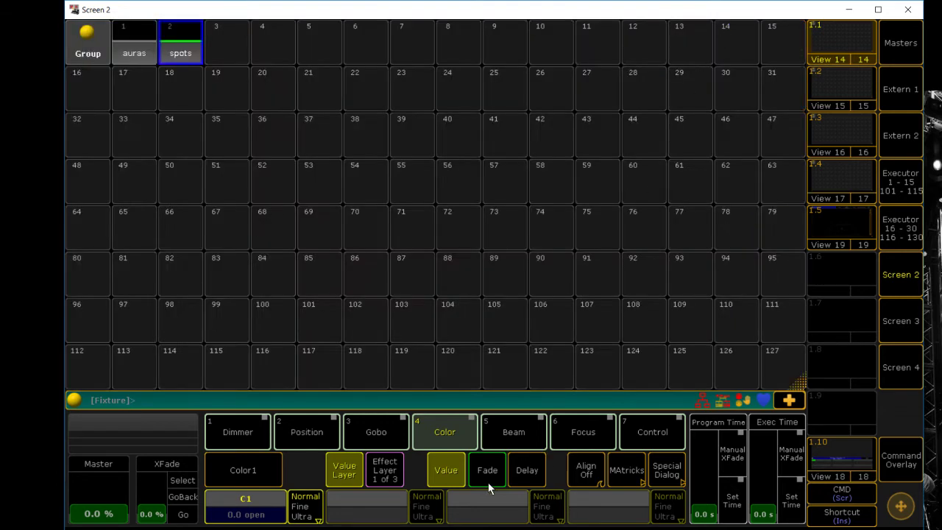
Set the spots' C1 colour wheel to red, then abandon the store and clear.
click(270, 502)
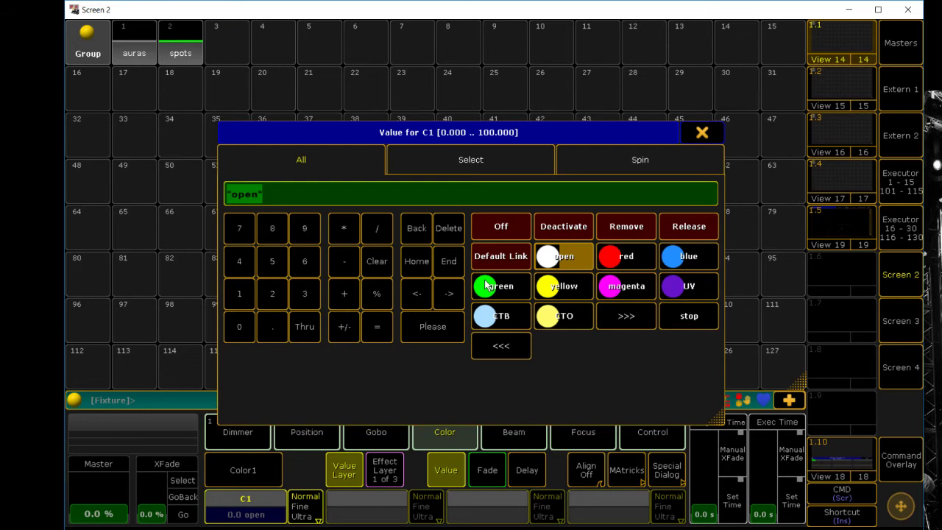
click(617, 266)
click(892, 456)
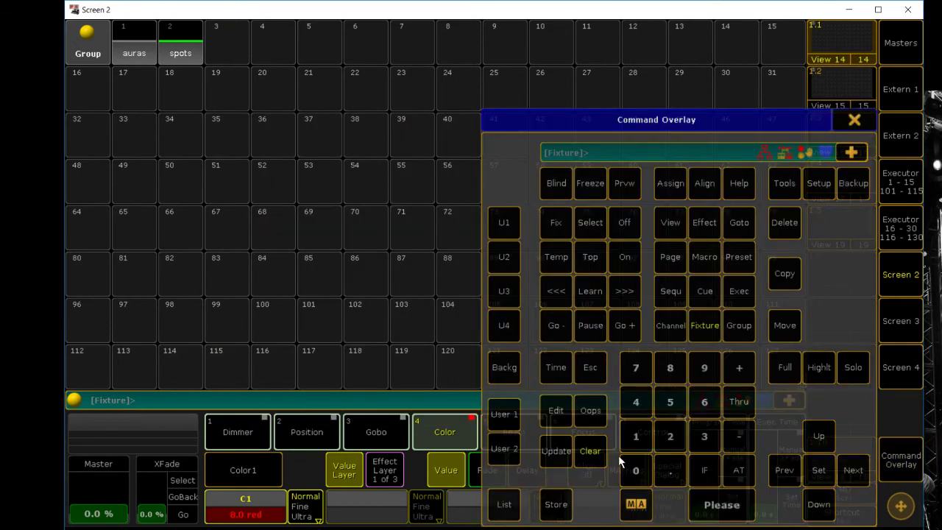
click(558, 505)
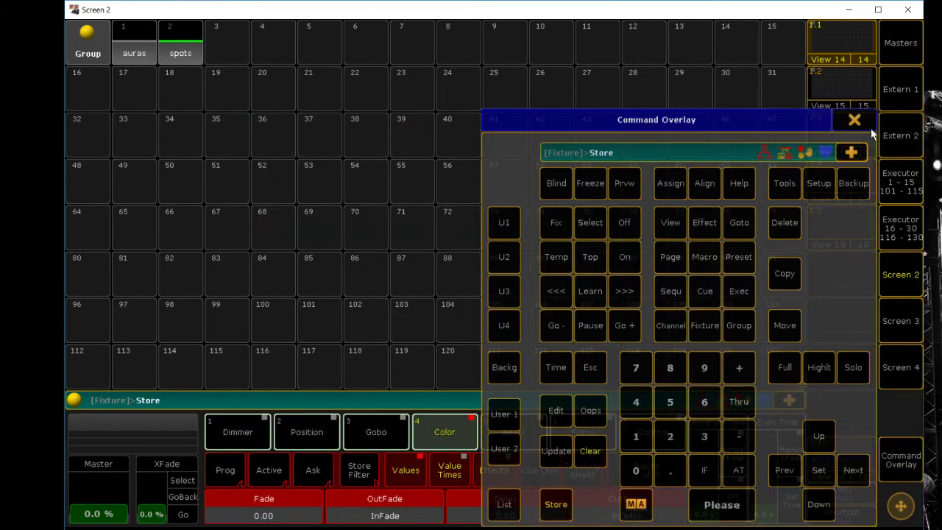
click(598, 451)
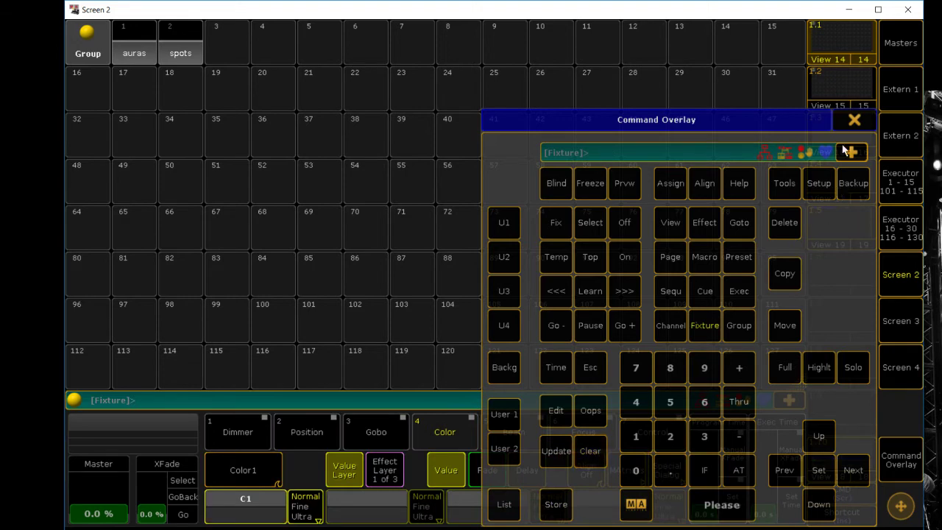
click(854, 119)
Reselect spots, set the wheel to red and merge it into the Red preset.
click(841, 132)
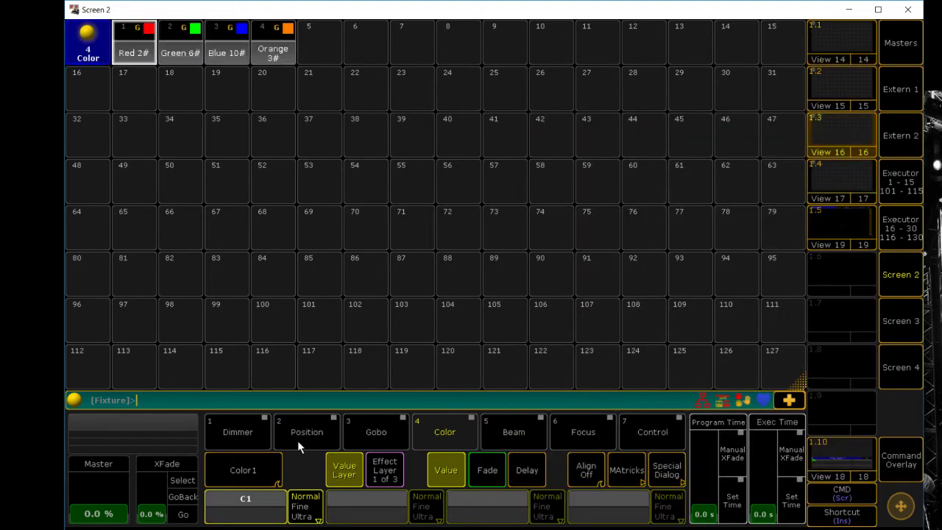
click(854, 53)
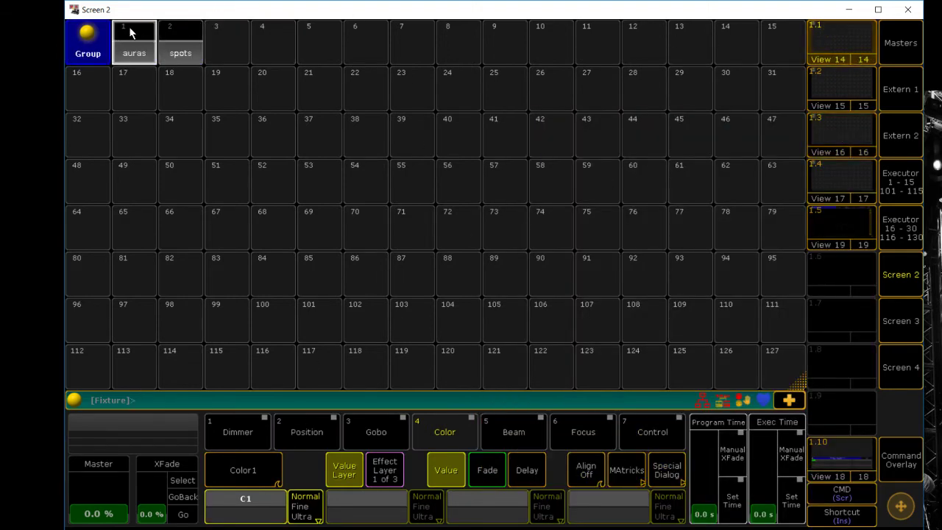
click(190, 45)
click(873, 129)
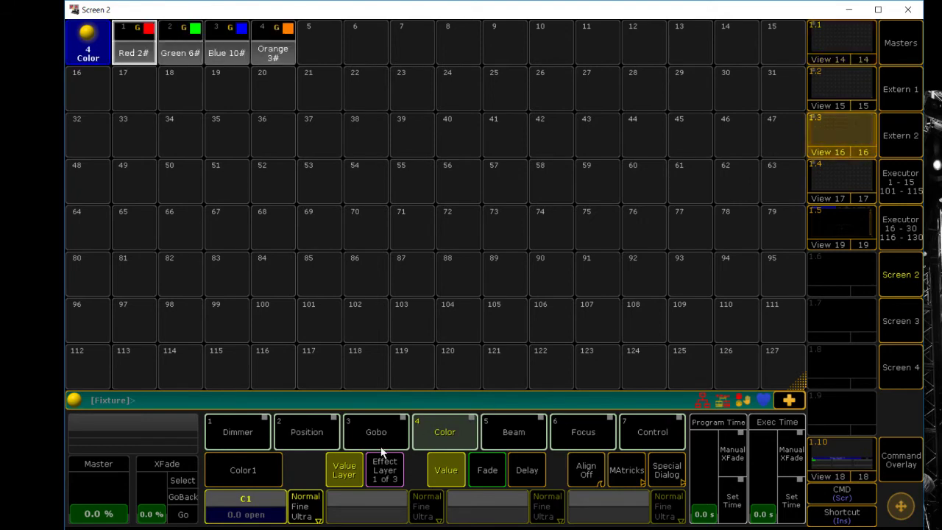
click(243, 510)
click(618, 255)
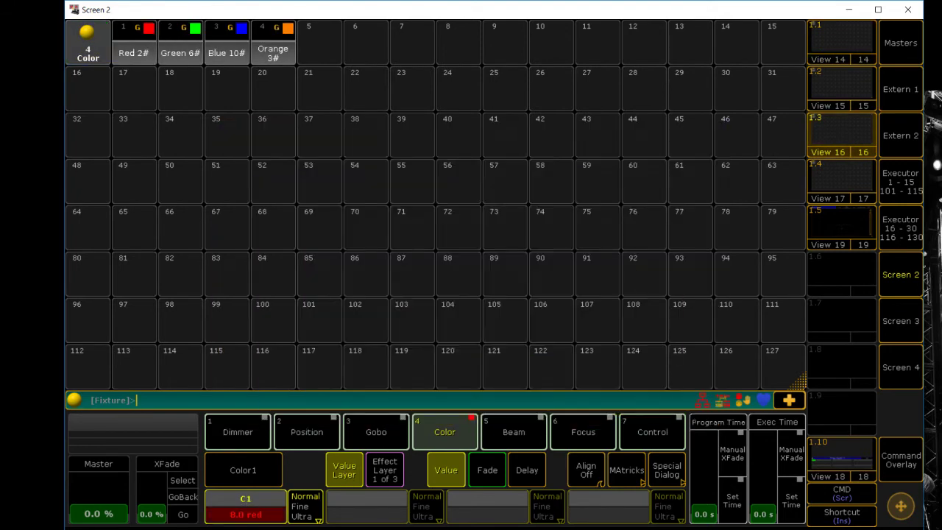
click(890, 453)
click(556, 505)
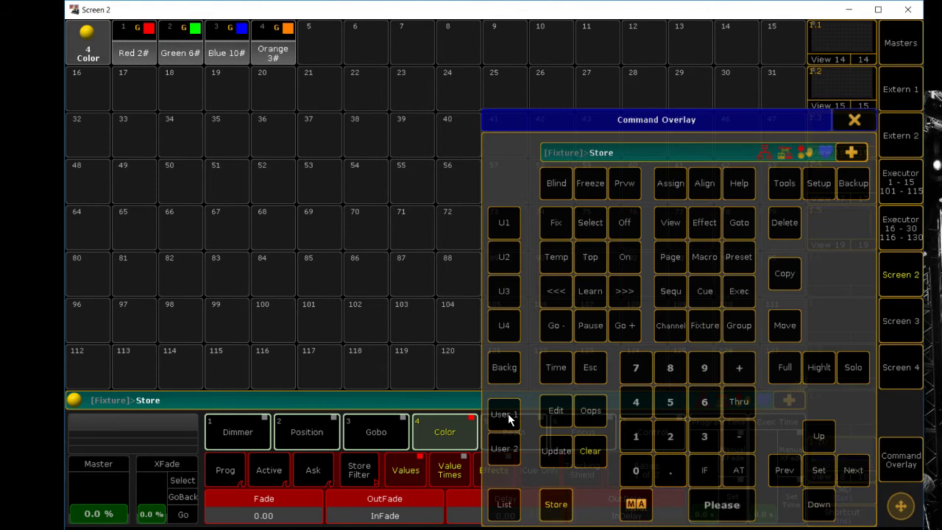
click(150, 50)
click(422, 233)
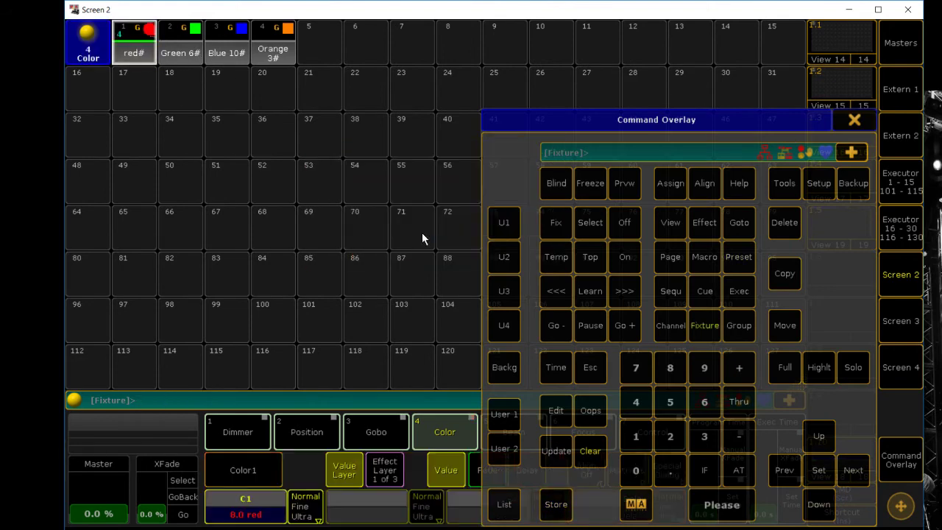
Set the spots' colour wheel to green and begin a store.
click(255, 495)
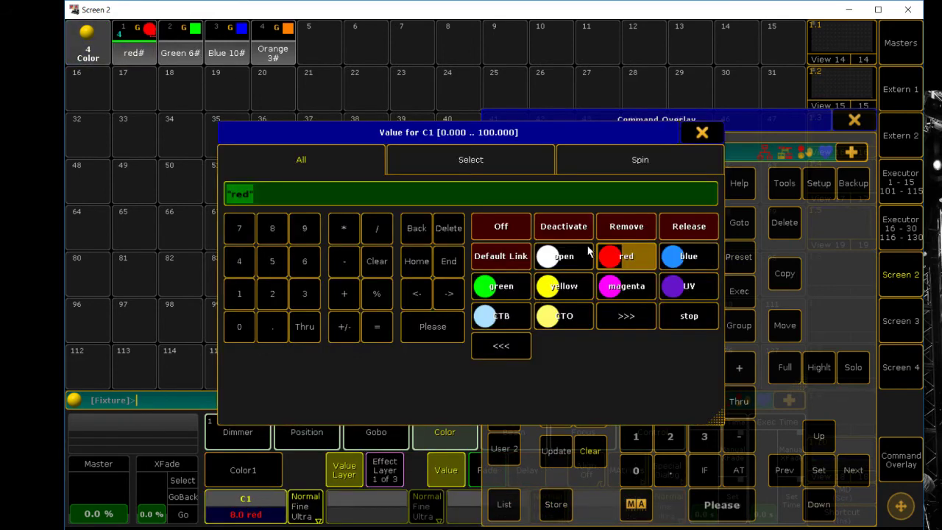
click(499, 293)
click(556, 505)
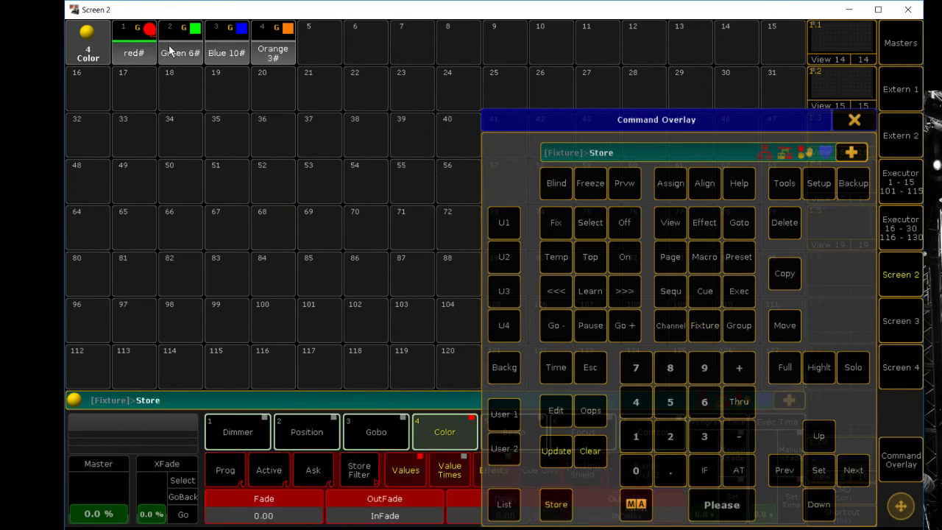
Merge green into the Green preset, then set blue and merge it into Blue.
click(183, 45)
click(401, 237)
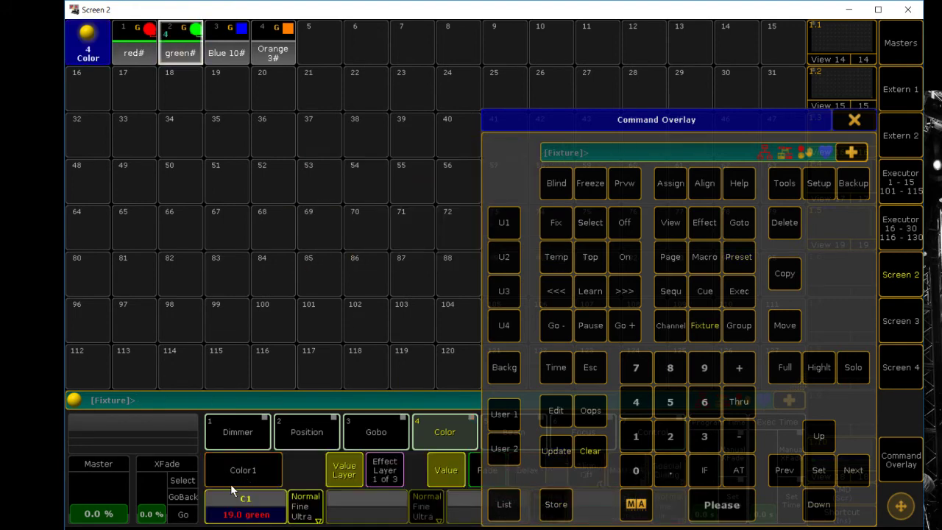
click(242, 501)
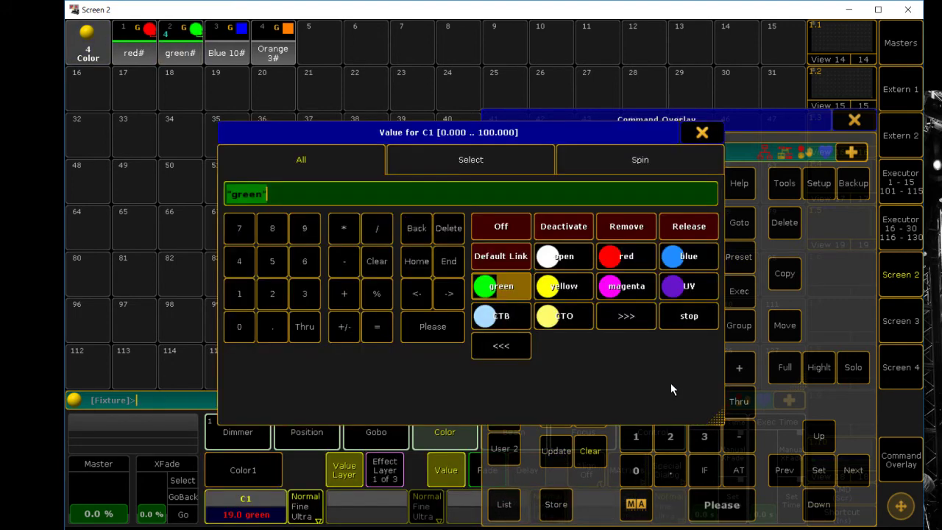
click(687, 255)
click(558, 505)
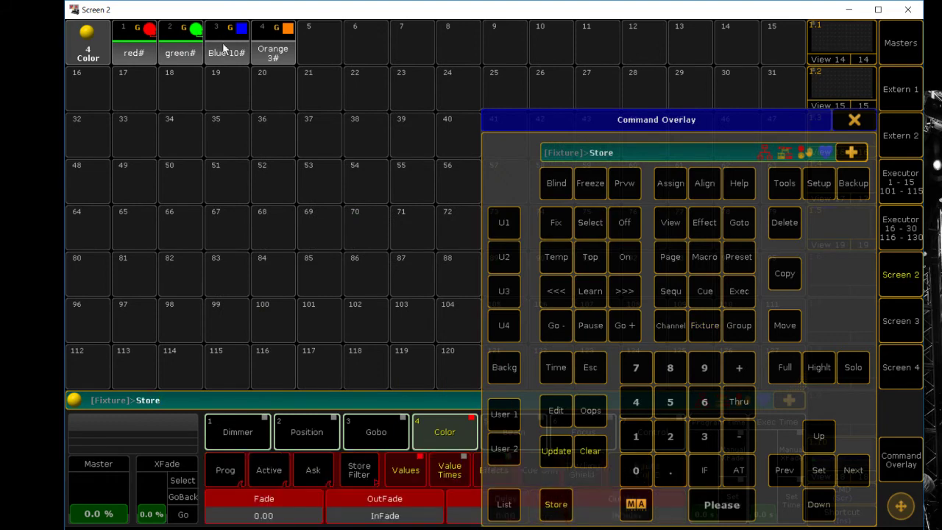
click(239, 55)
click(435, 237)
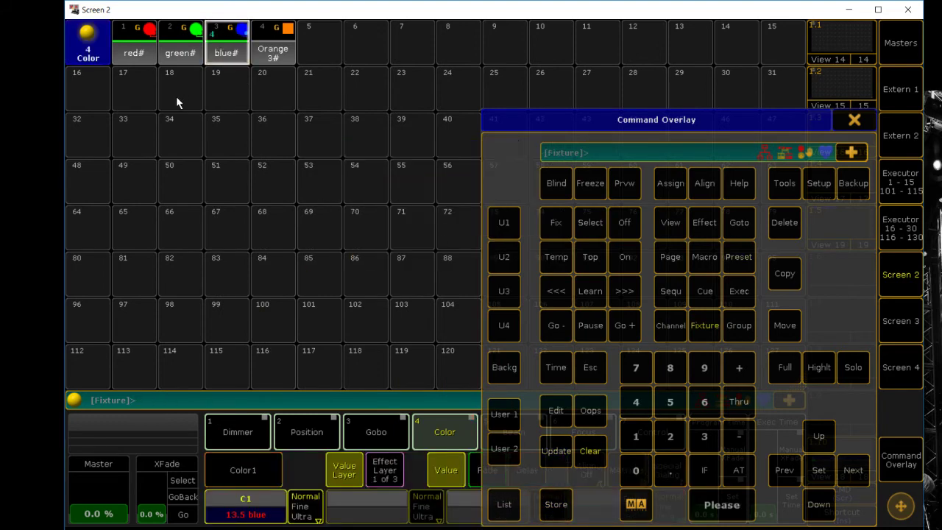
Dismiss the colour-wheel choices and clear the blue value from the programmer.
click(249, 502)
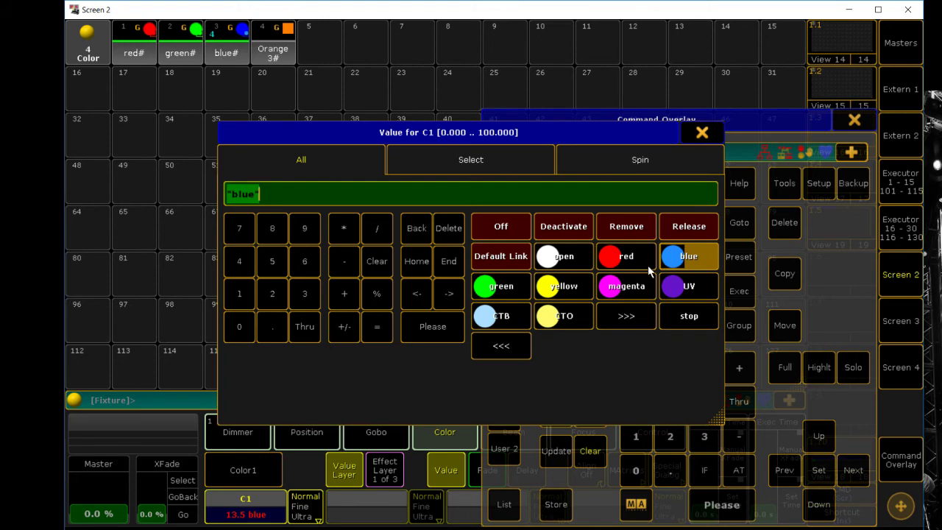
click(704, 130)
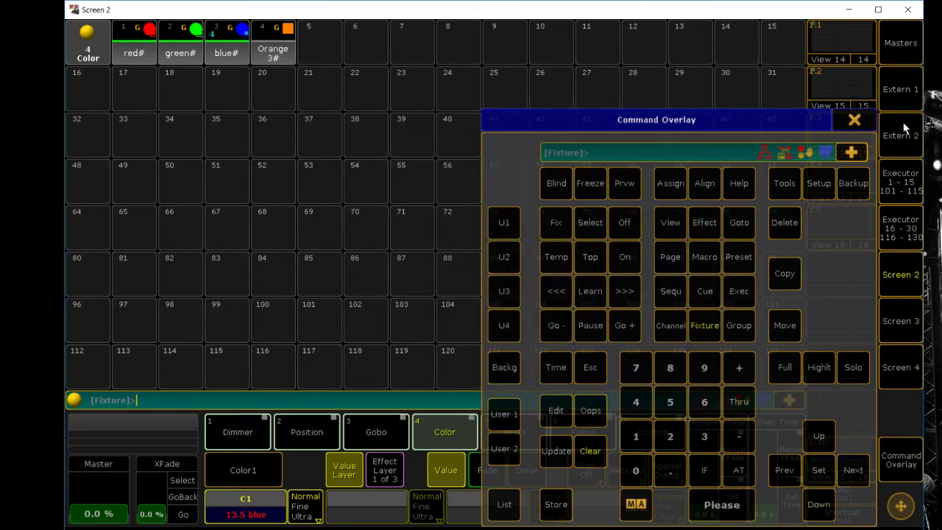
click(854, 120)
click(885, 456)
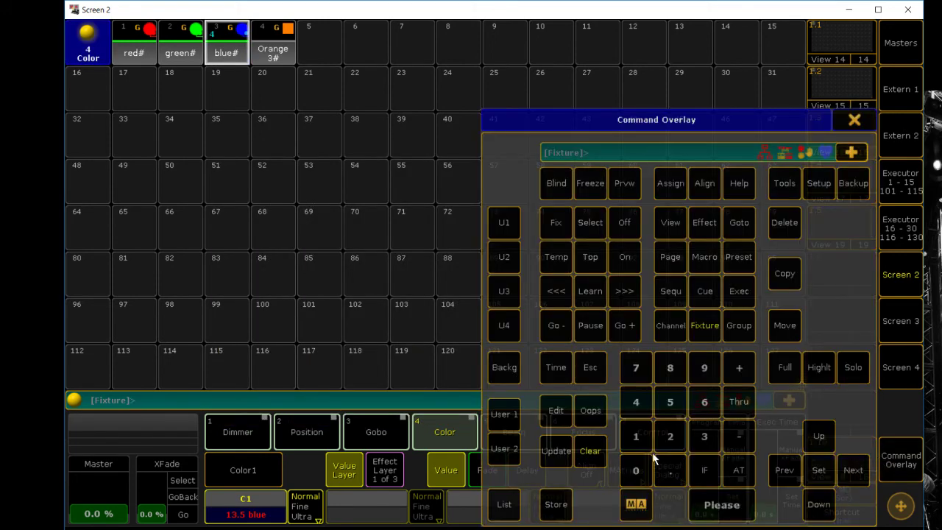
click(590, 450)
Switch between the Group and Color pools and clear the programmer.
click(855, 124)
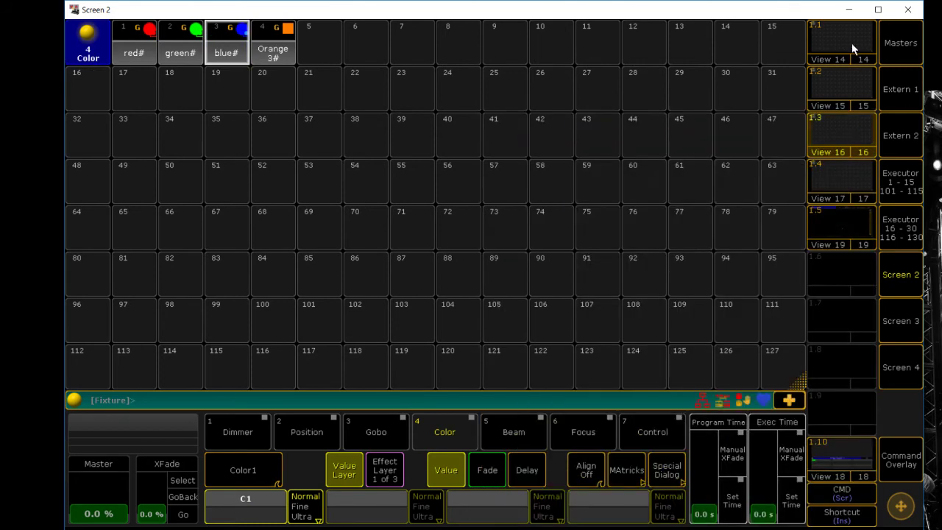
click(852, 45)
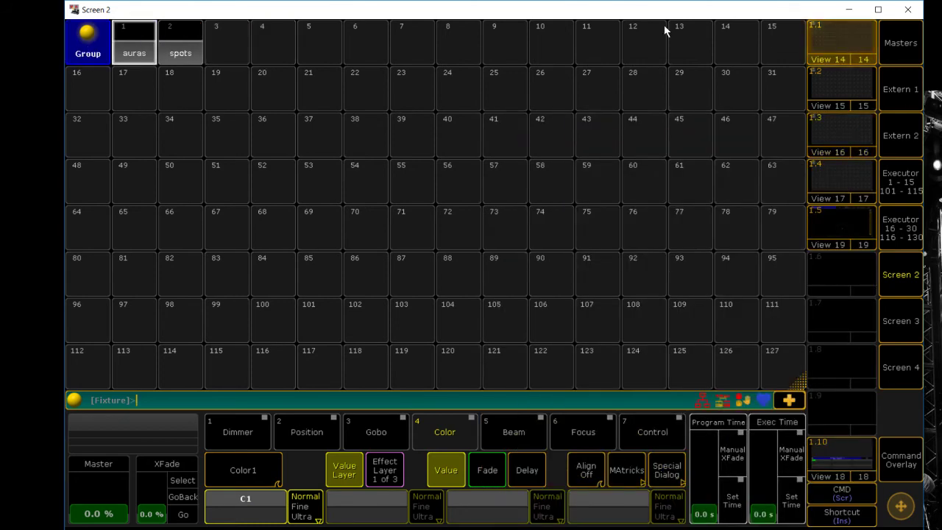
click(839, 120)
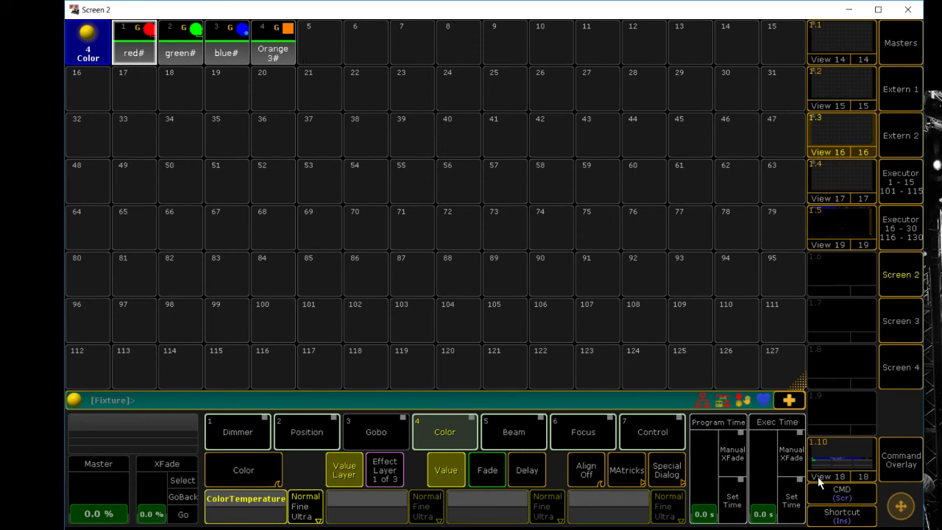
click(910, 456)
click(597, 447)
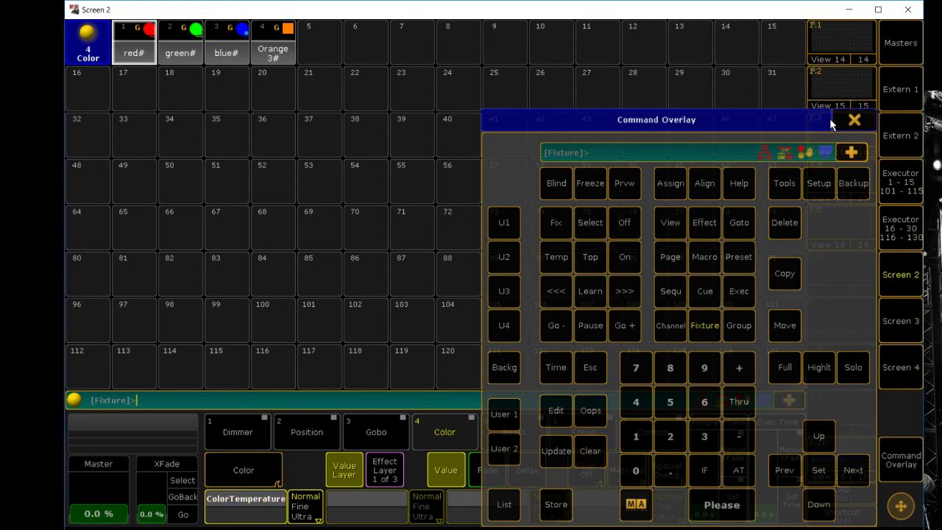
click(853, 120)
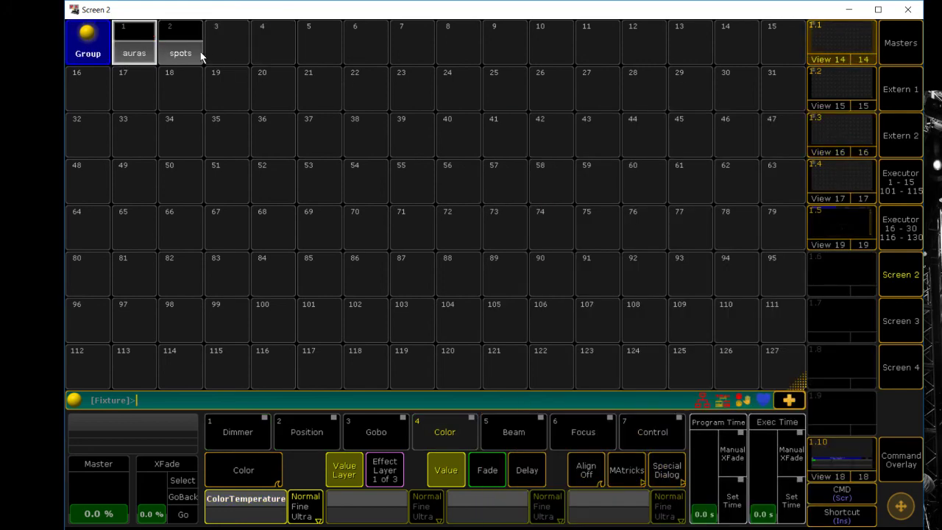
Select group 'spots', view the colour presets, then return to the Group pool.
click(189, 55)
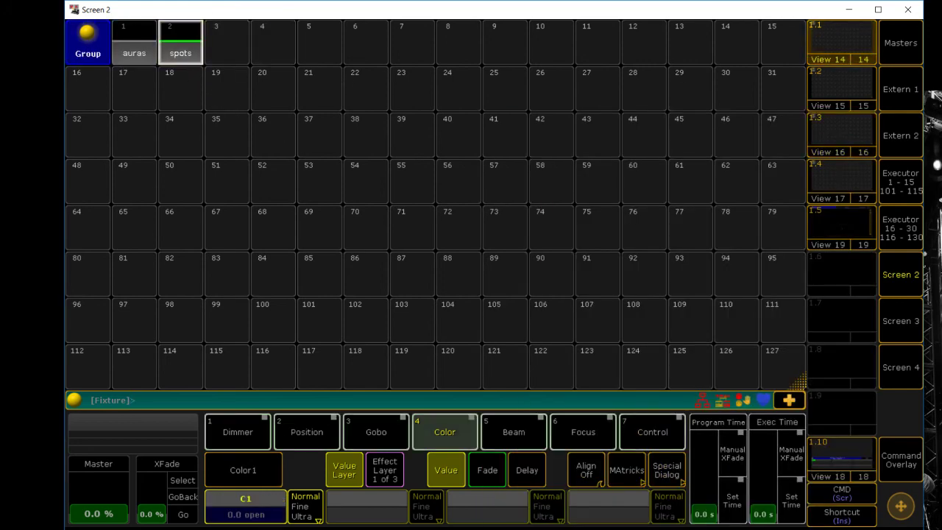
click(852, 143)
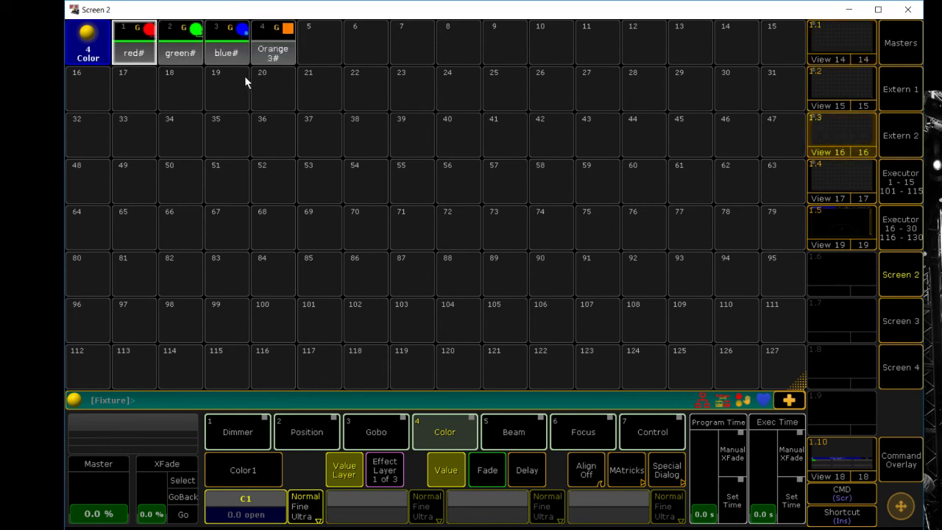
click(841, 53)
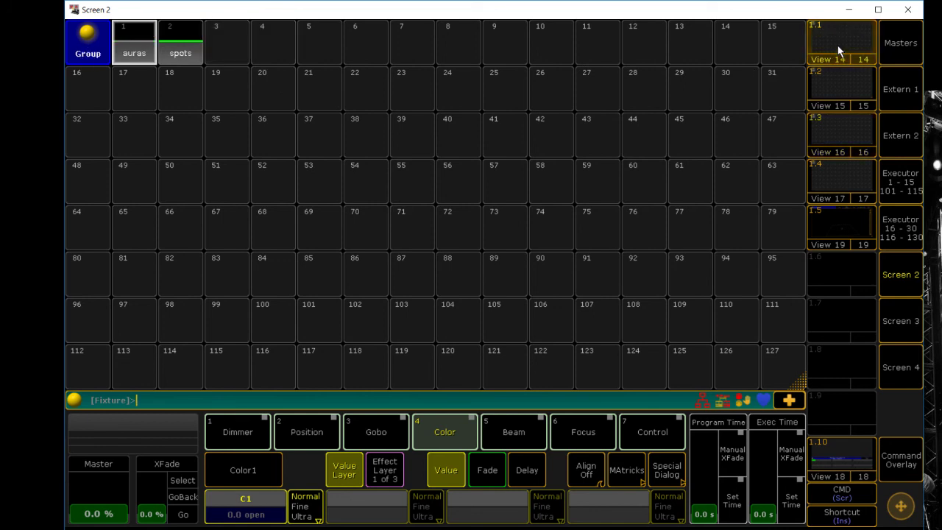
click(841, 126)
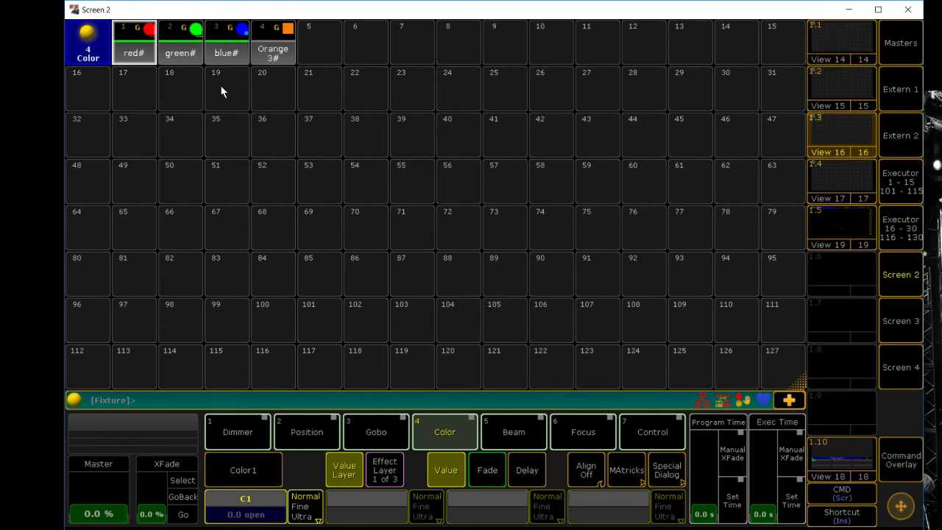